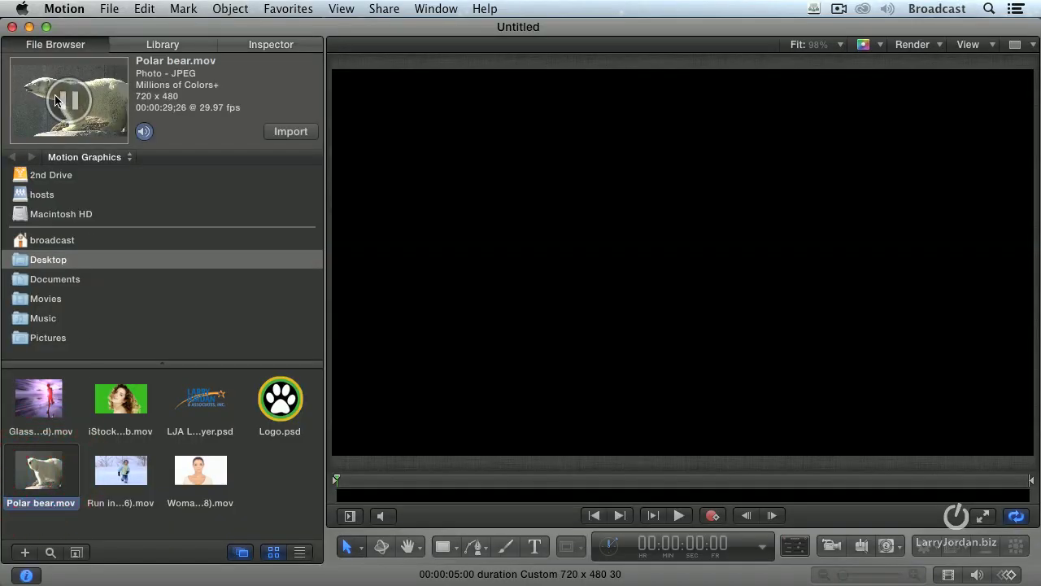
# - Import the polar bear clip into the Bear group, then toggle its visibility off and back on
pyautogui.click(291, 132)
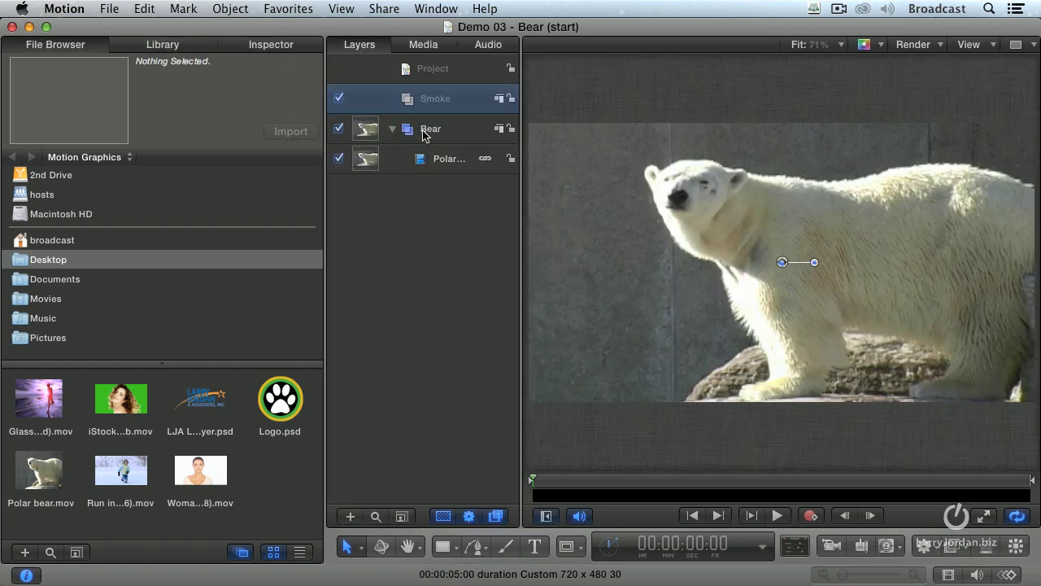
pyautogui.click(392, 132)
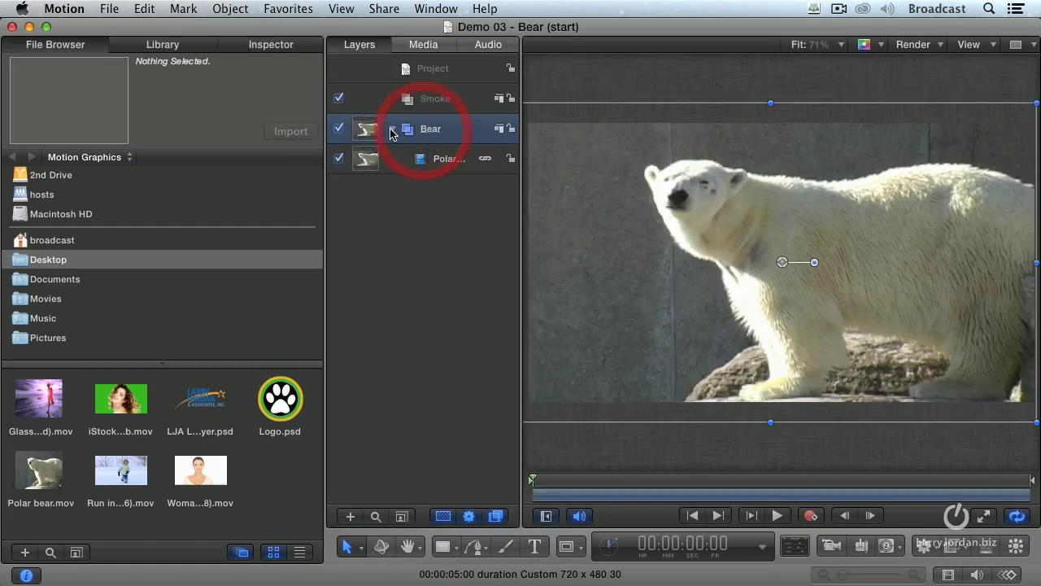
pyautogui.click(339, 129)
pyautogui.click(338, 129)
pyautogui.click(339, 128)
pyautogui.click(338, 128)
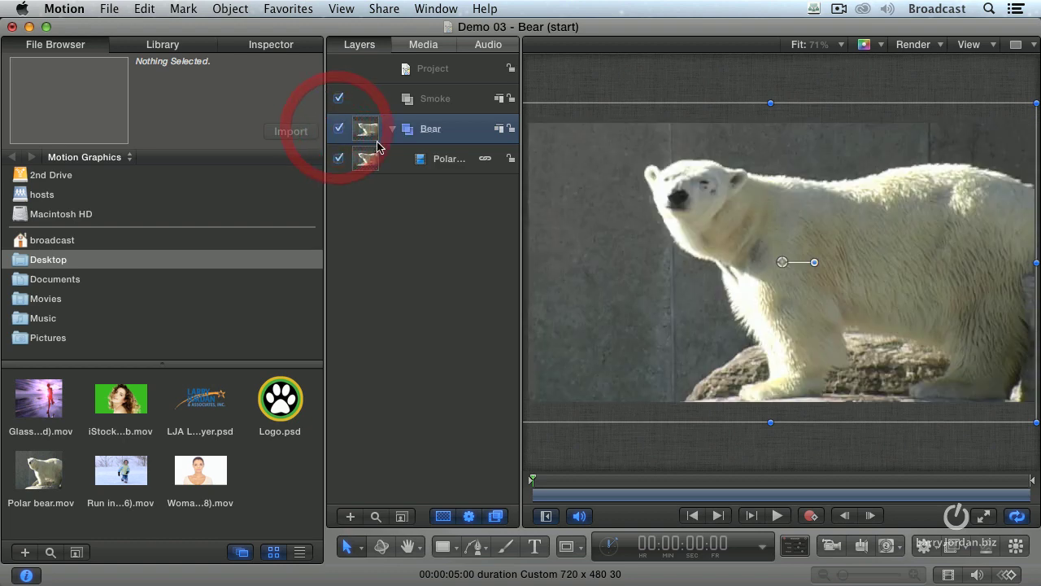
pyautogui.click(447, 260)
# - Select the empty Smoke group and bring up the content Library
pyautogui.click(437, 99)
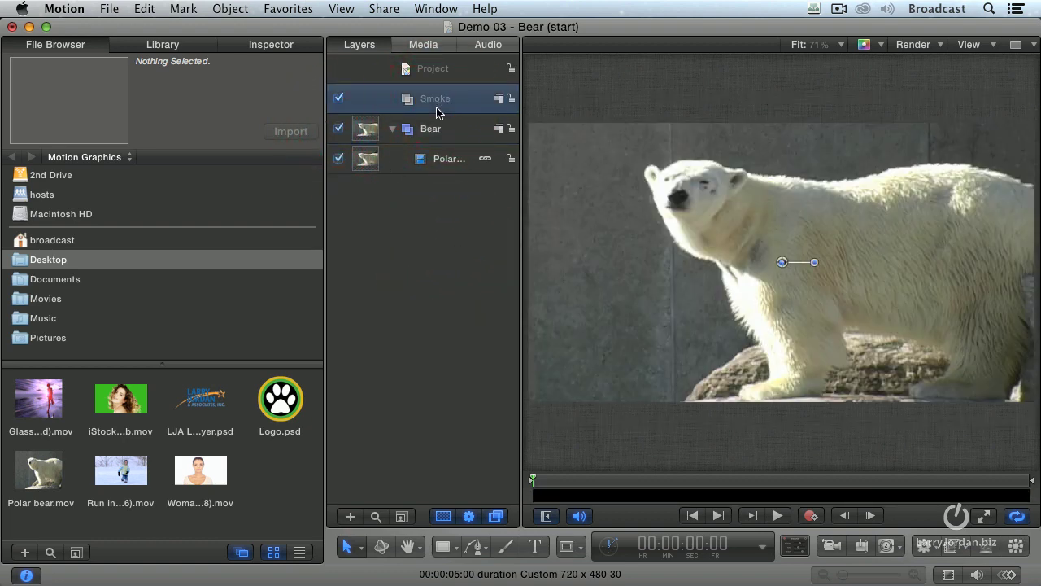
pyautogui.rightClick(411, 277)
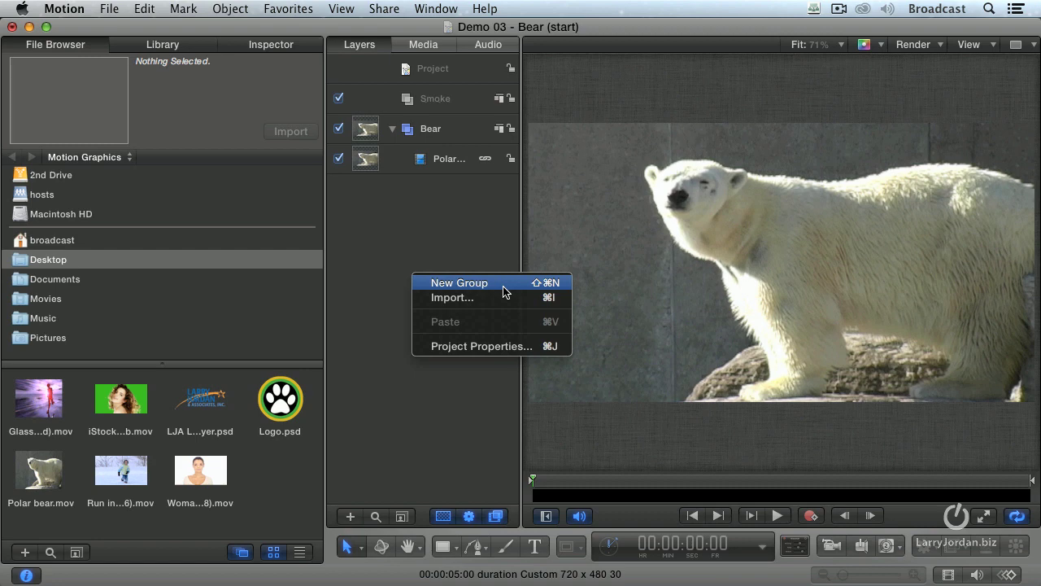
pyautogui.click(426, 234)
pyautogui.click(417, 99)
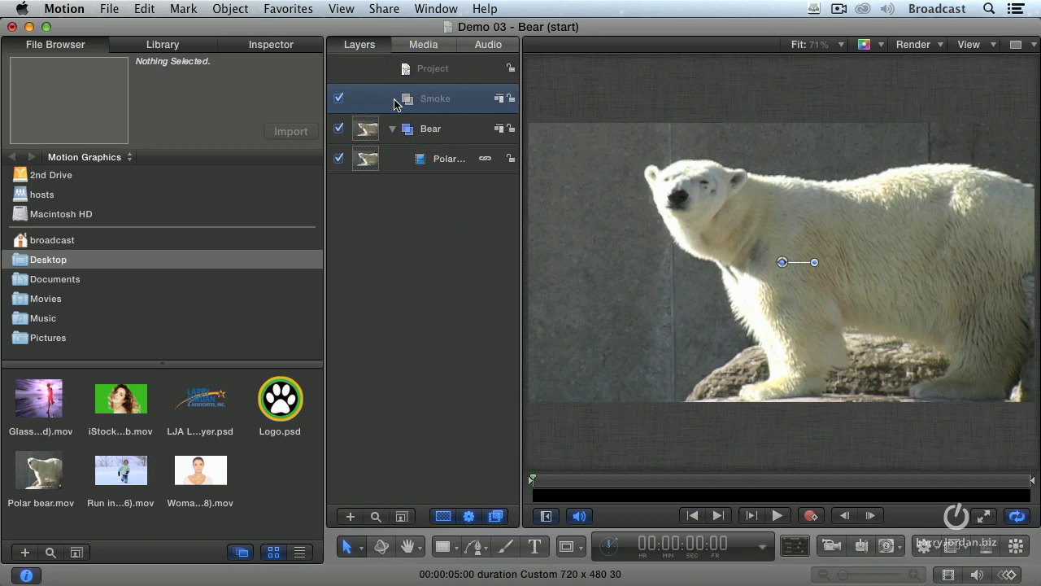
pyautogui.click(167, 45)
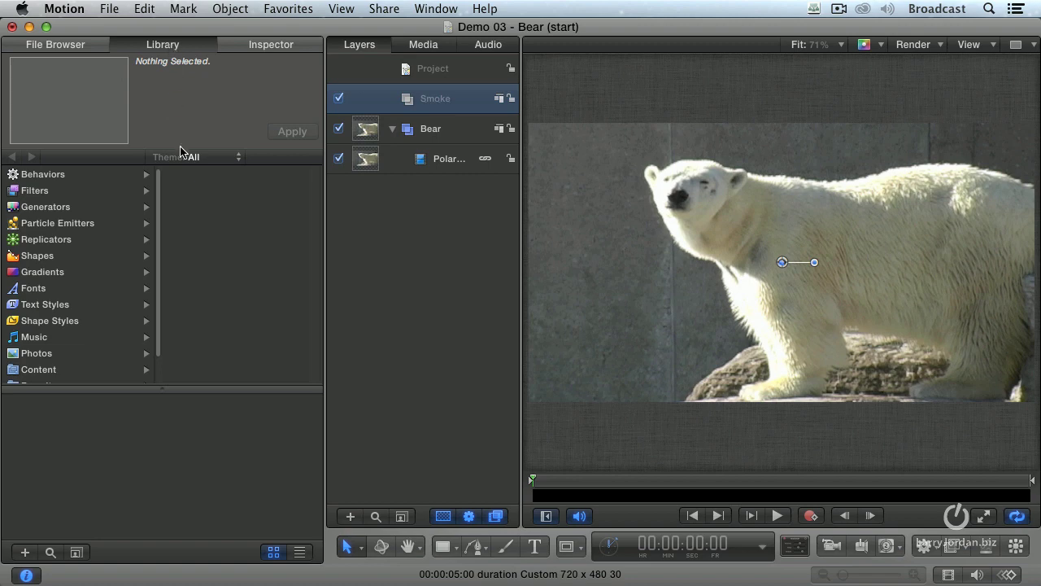
# - Browse the Abstract, Fauna, Nature and Pyro emitters, previewing Big Blast, Blurry Sparks and Burning Match
pyautogui.click(77, 222)
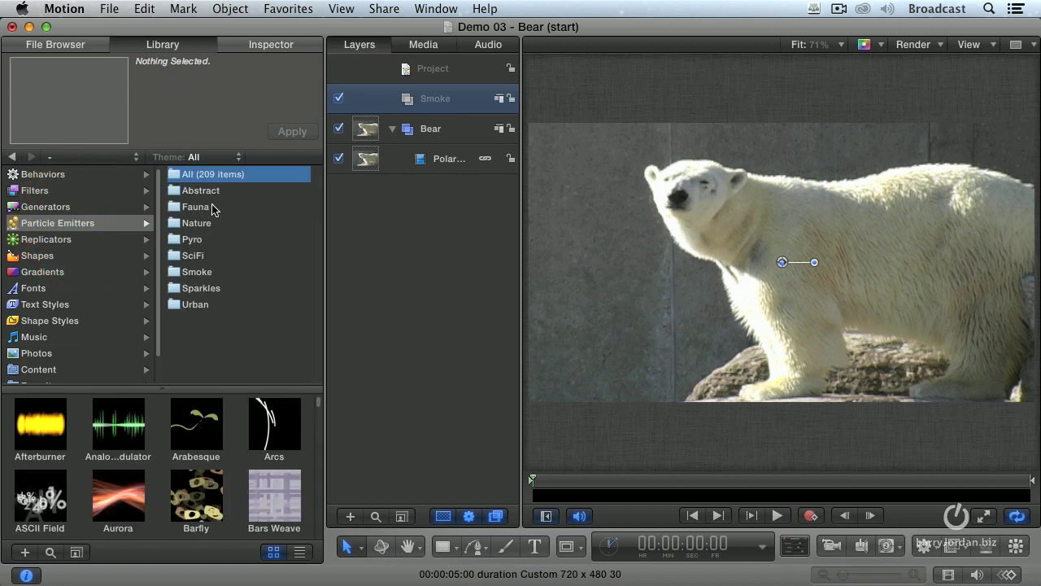
pyautogui.click(192, 192)
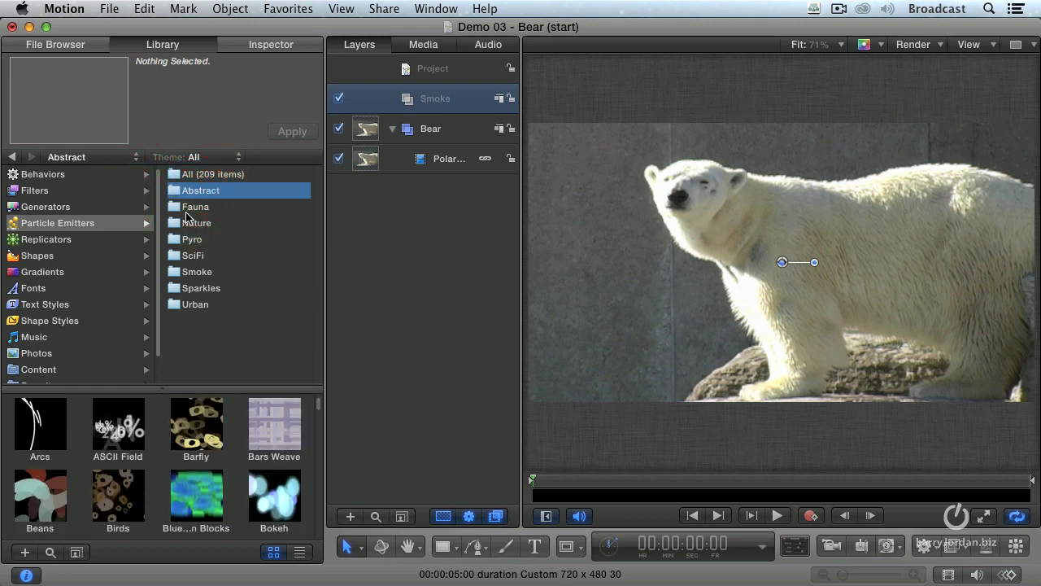
pyautogui.click(187, 209)
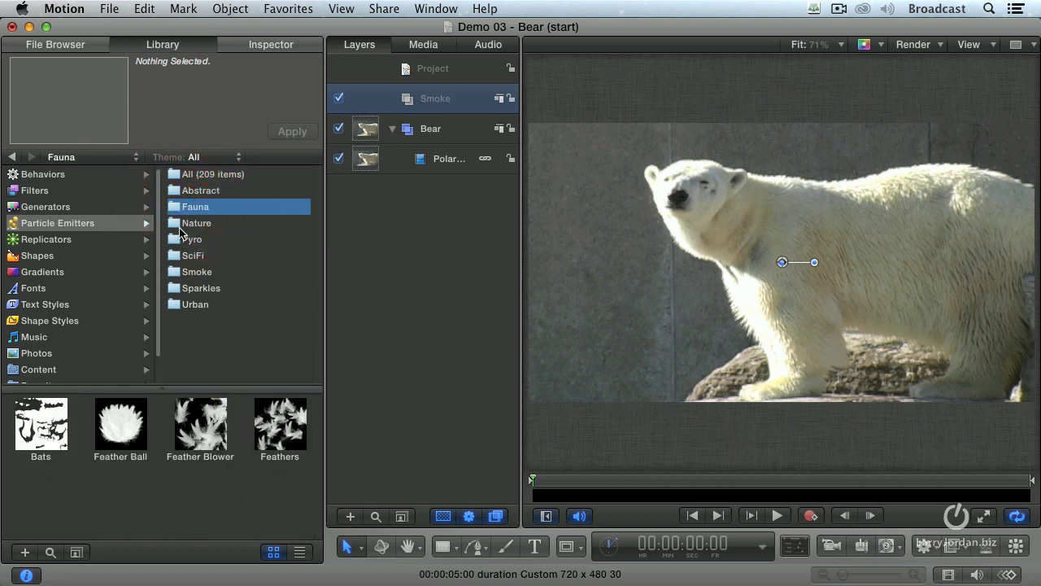
pyautogui.click(180, 226)
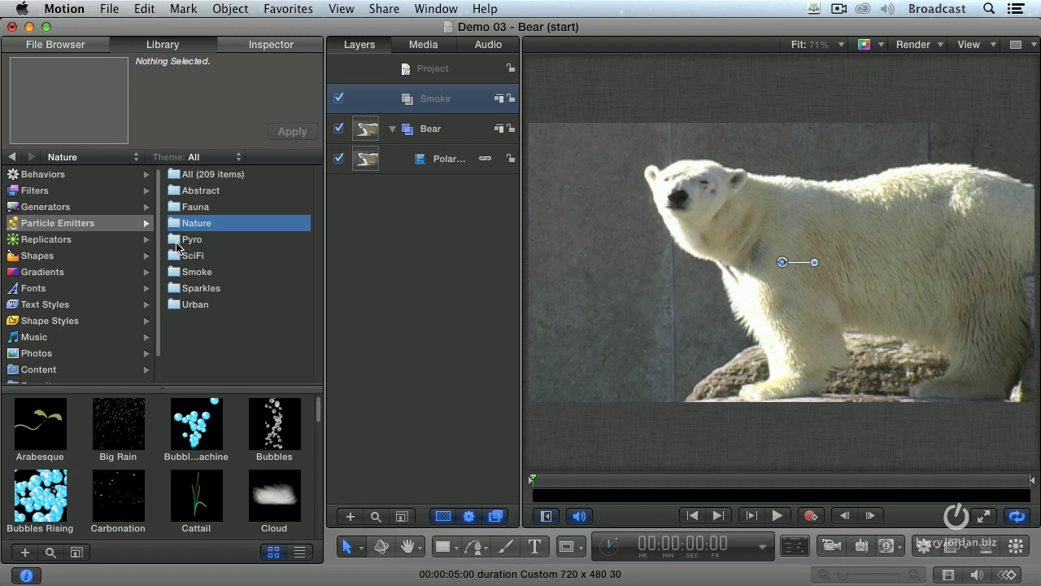
pyautogui.click(179, 242)
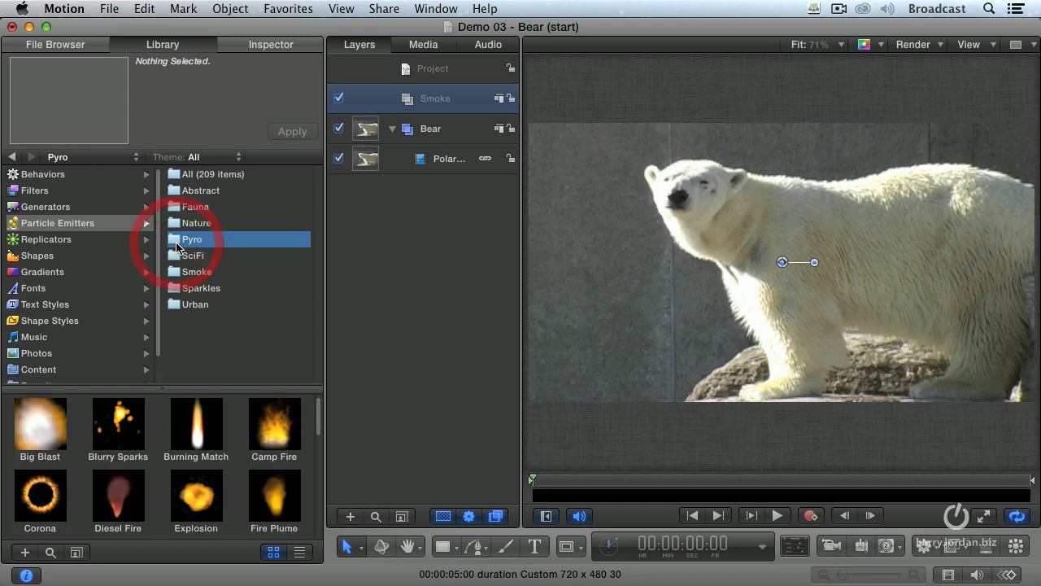
pyautogui.click(54, 434)
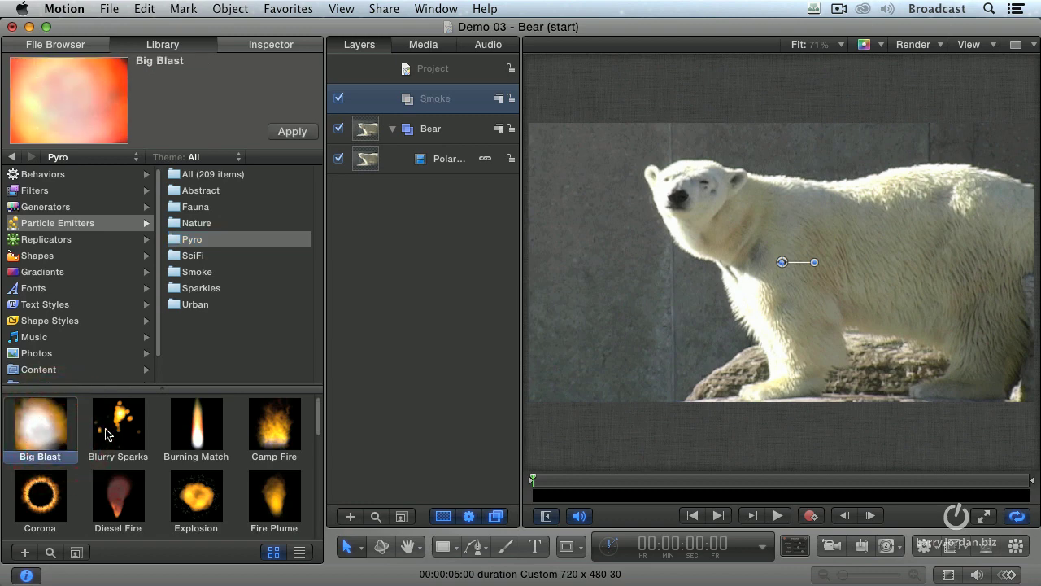
pyautogui.click(106, 431)
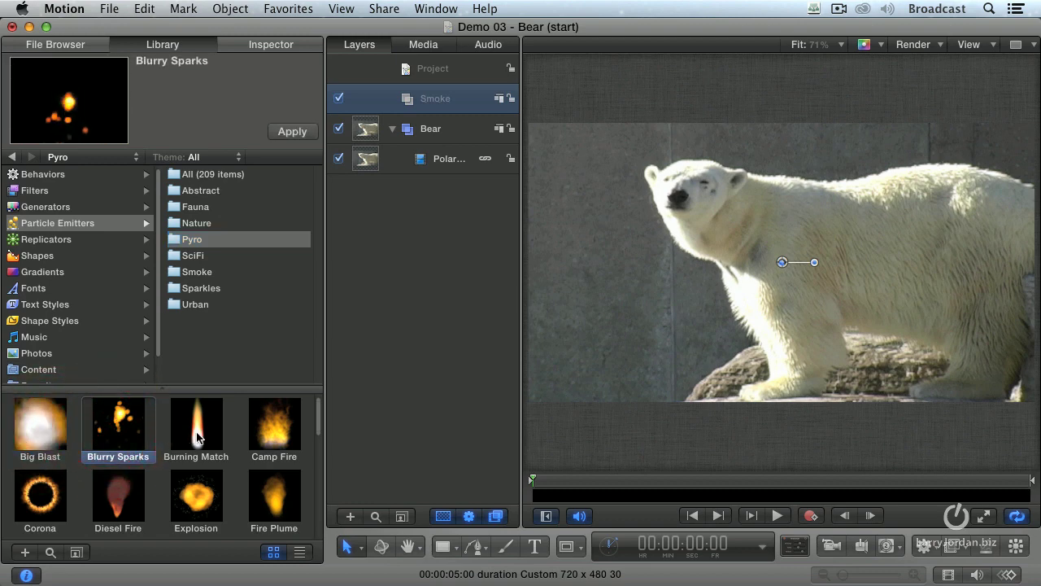
pyautogui.click(195, 433)
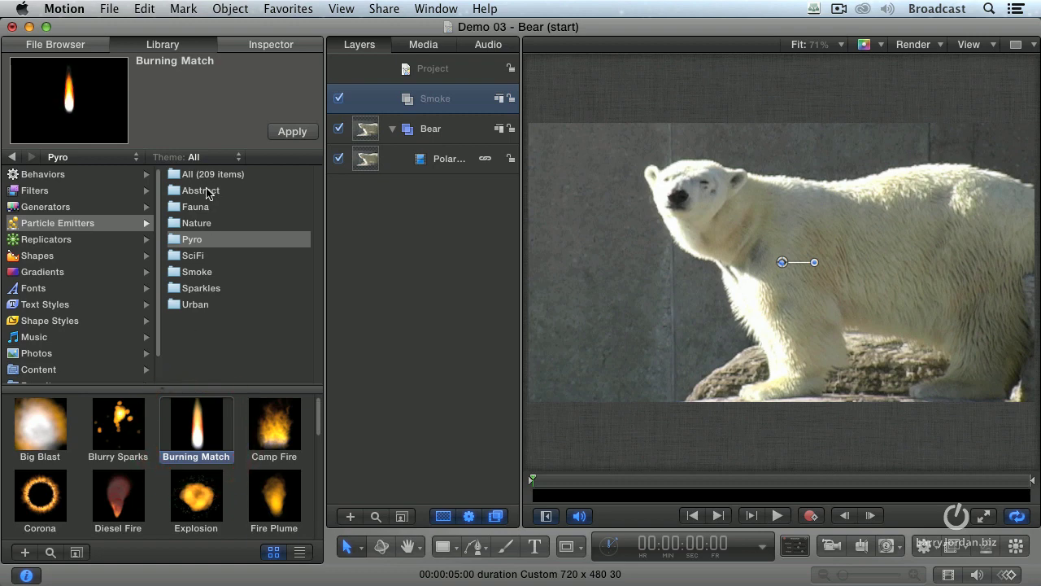
# - In the Smoke emitters, preview Basic, Black, Cartoon and Cartoon Smoke Trail, then pick Smokey Variation
pyautogui.click(170, 274)
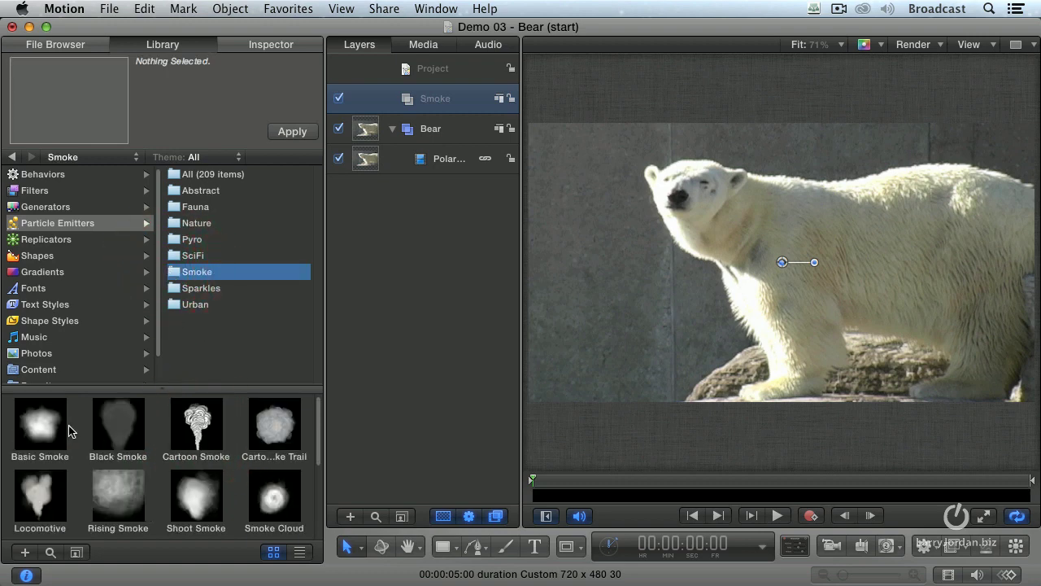
pyautogui.click(41, 427)
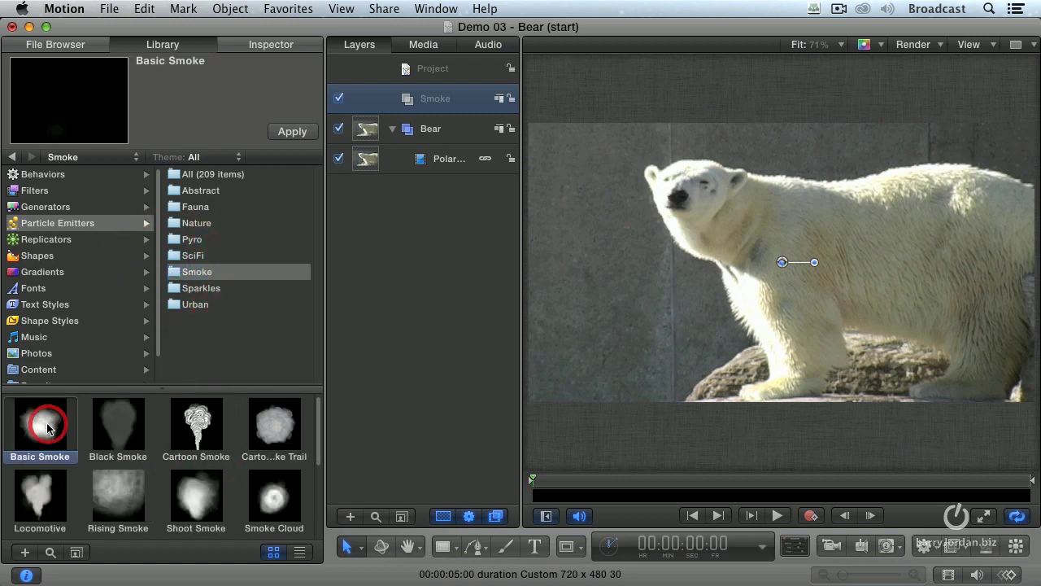
pyautogui.click(140, 439)
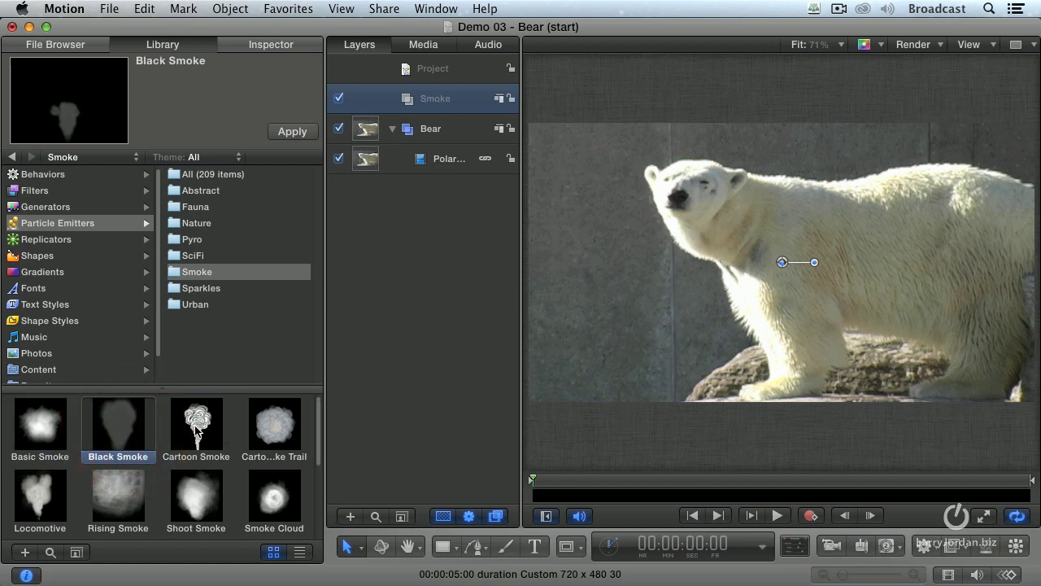
pyautogui.click(196, 432)
pyautogui.click(257, 442)
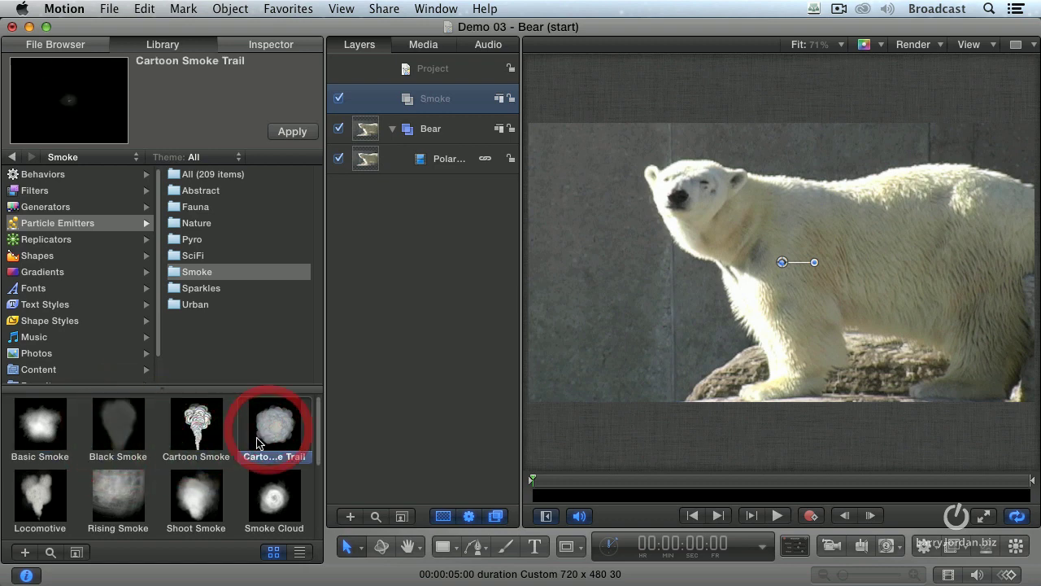
pyautogui.scroll(-4, 159, 464)
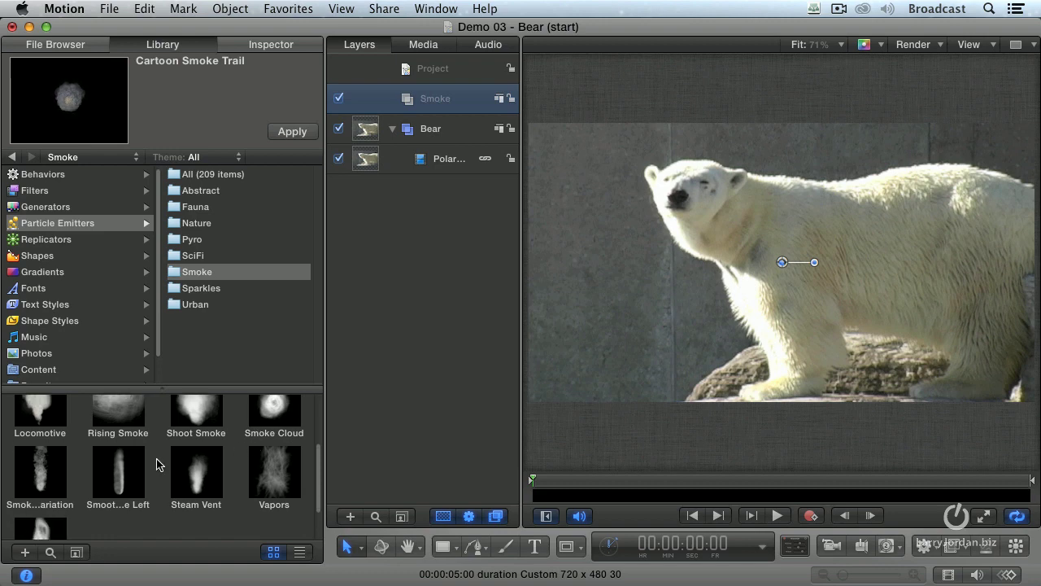
pyautogui.scroll(-1, 158, 464)
pyautogui.click(52, 463)
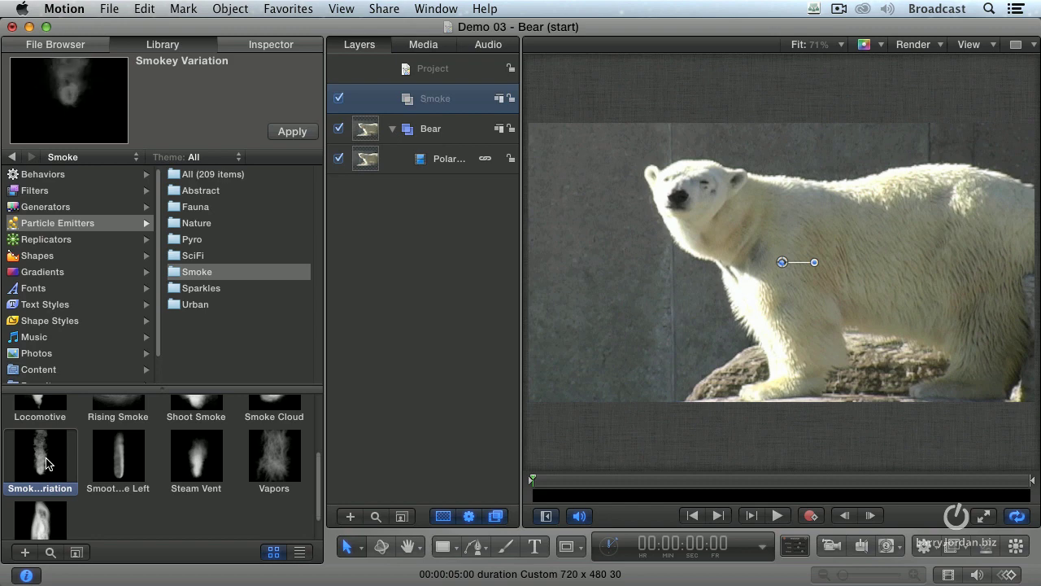
# - Apply Smokey Variation to the selected Smoke group and drag the emitter onto the bear's nose
pyautogui.click(417, 101)
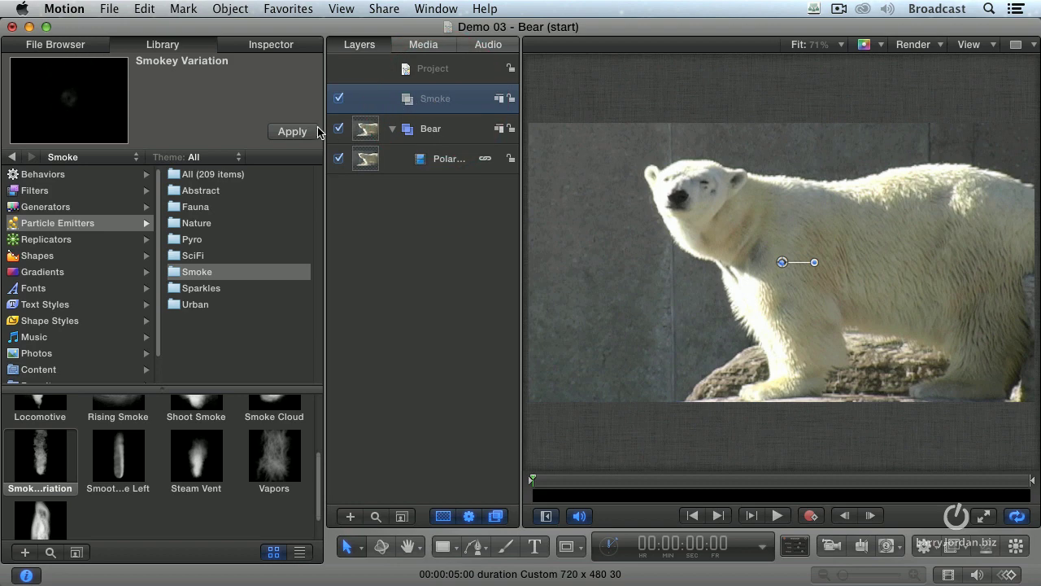
pyautogui.click(293, 132)
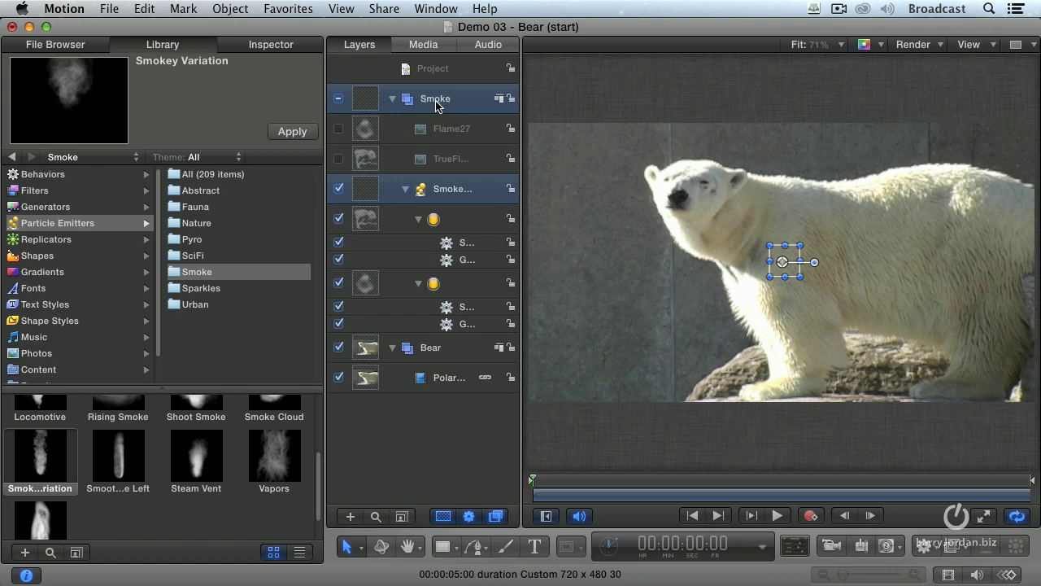
pyautogui.moveTo(783, 267); pyautogui.dragTo(716, 236)
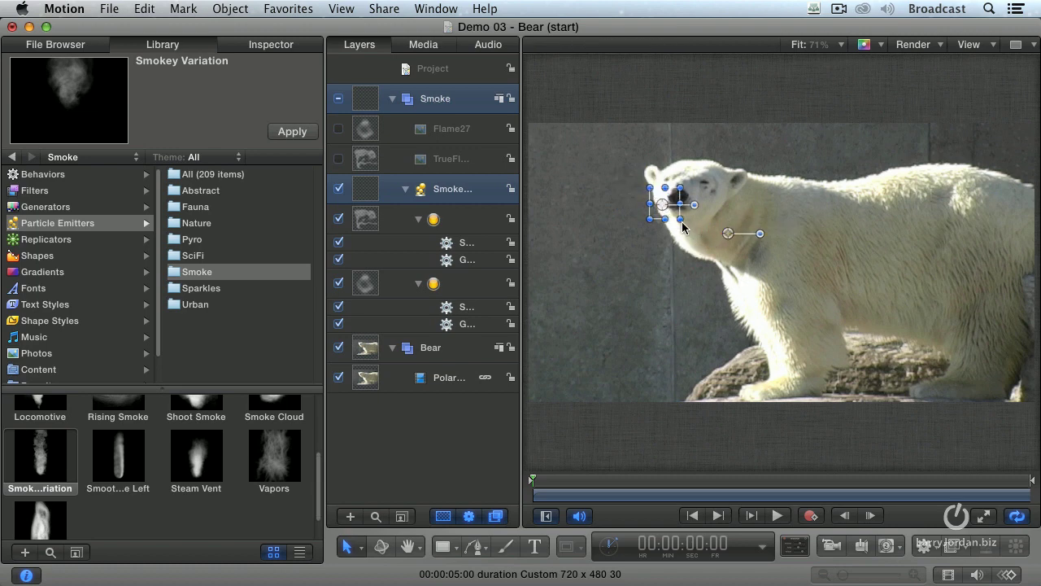
# - Add a Motion Tracking > Match Move behavior to the Smoke group, with its anchor on the bear's nose
pyautogui.click(399, 129)
pyautogui.click(419, 100)
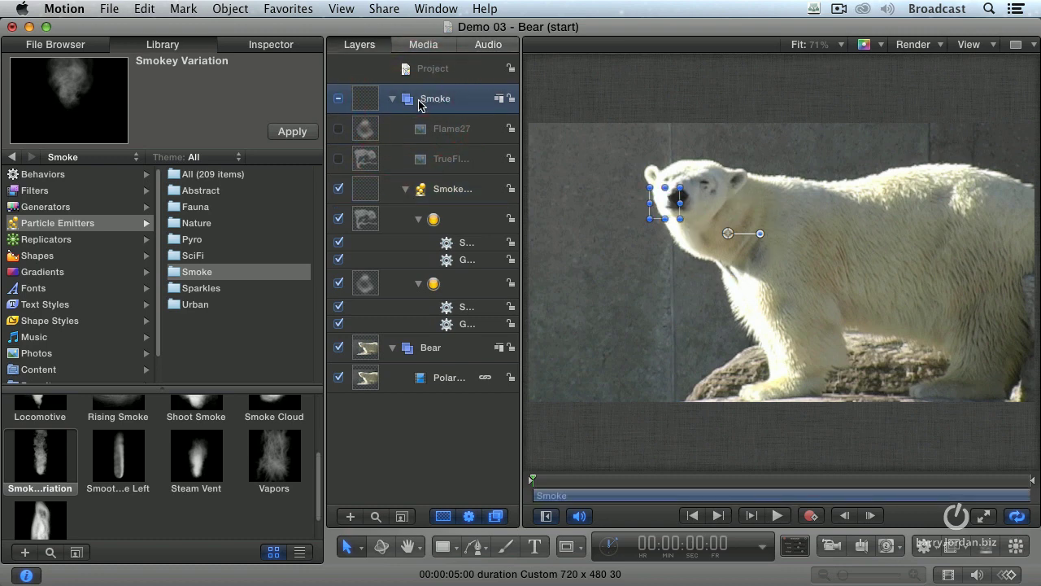
pyautogui.click(916, 545)
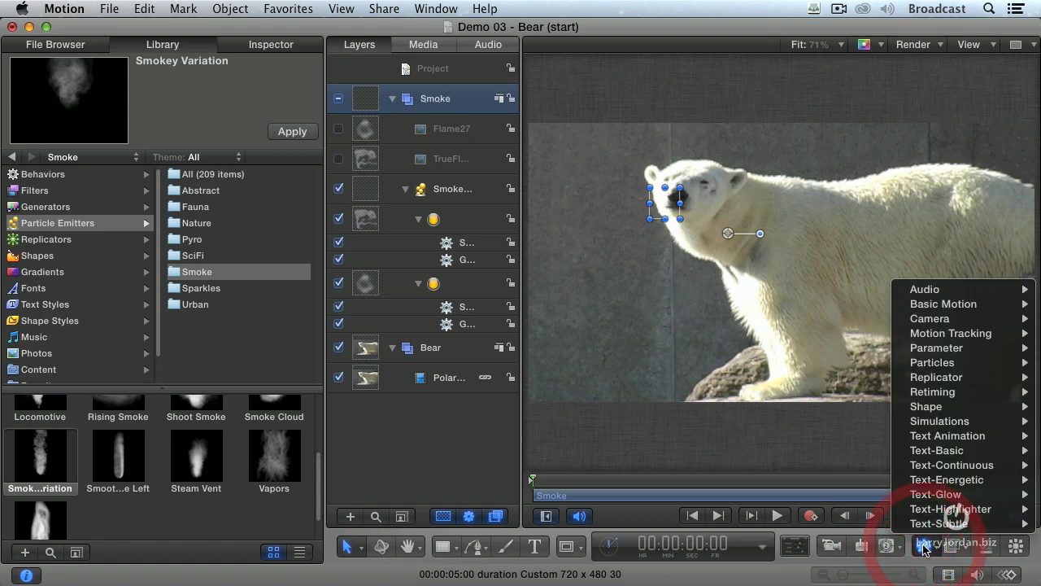
pyautogui.moveTo(923, 335)
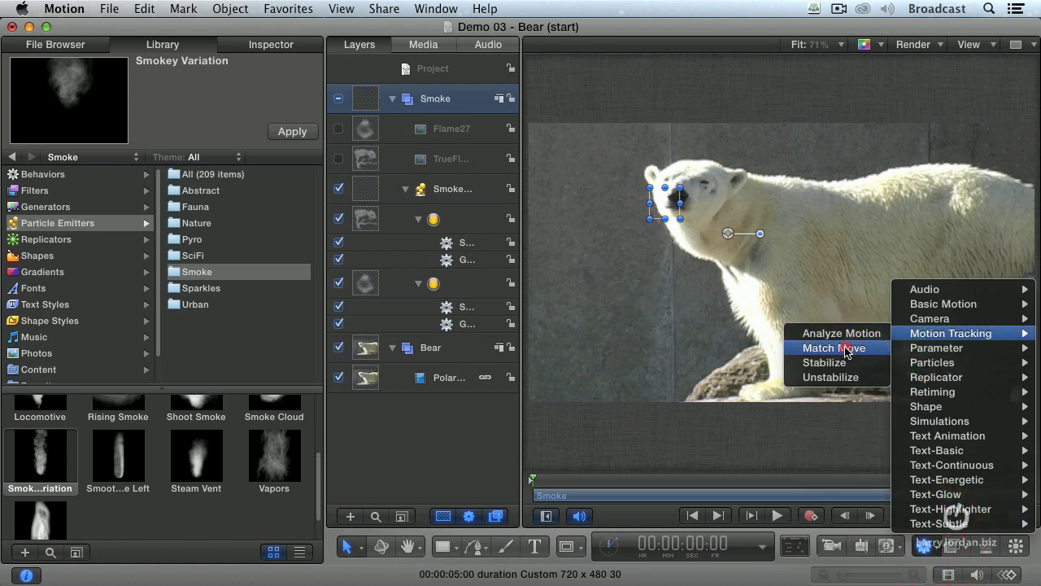
pyautogui.click(850, 349)
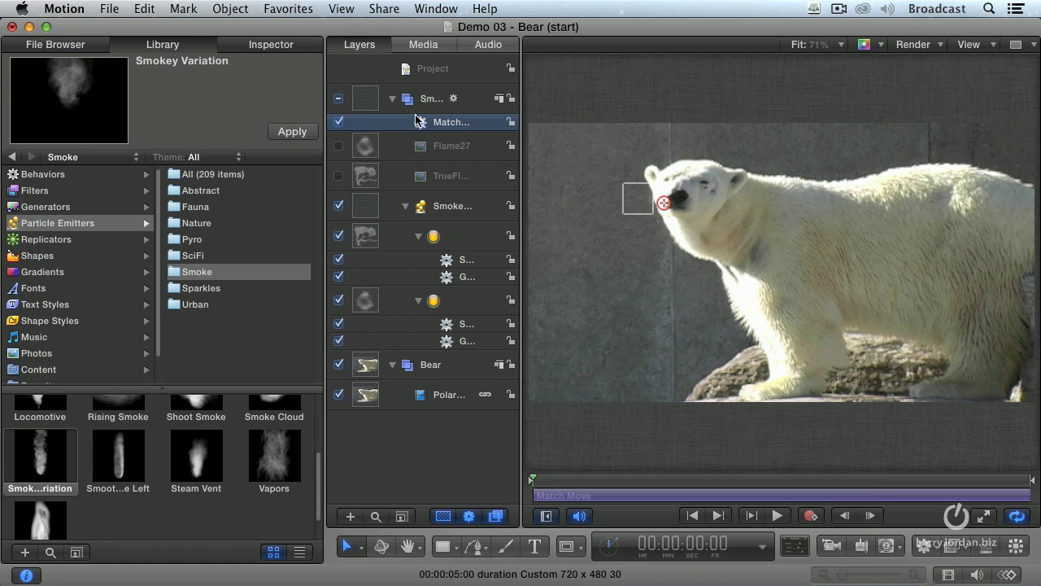
pyautogui.moveTo(664, 203); pyautogui.dragTo(685, 209)
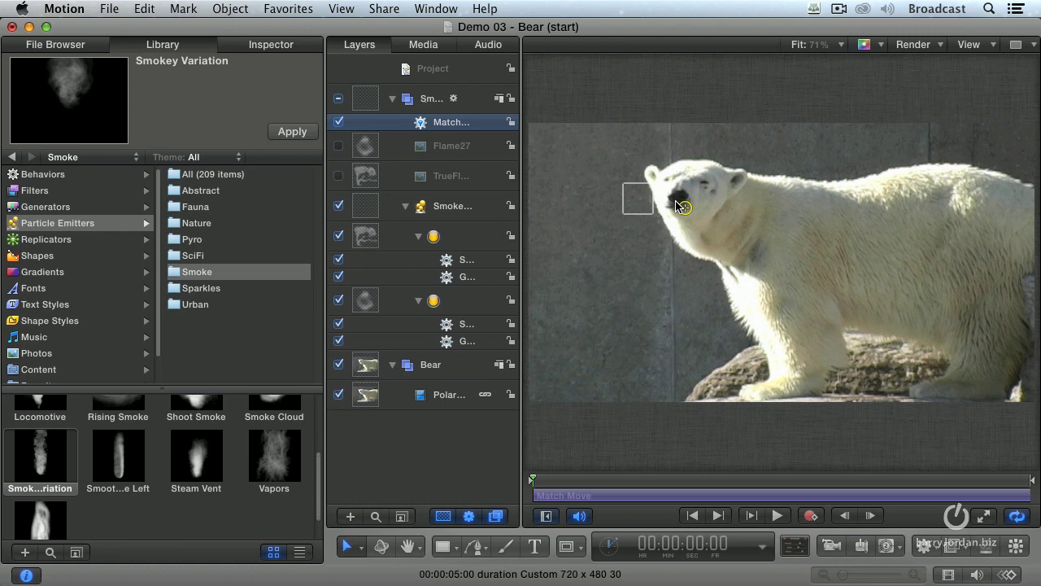
# - Bring up the Match Move HUD with F7, move it aside, and analyze the polar bear clip
pyautogui.press('F7')
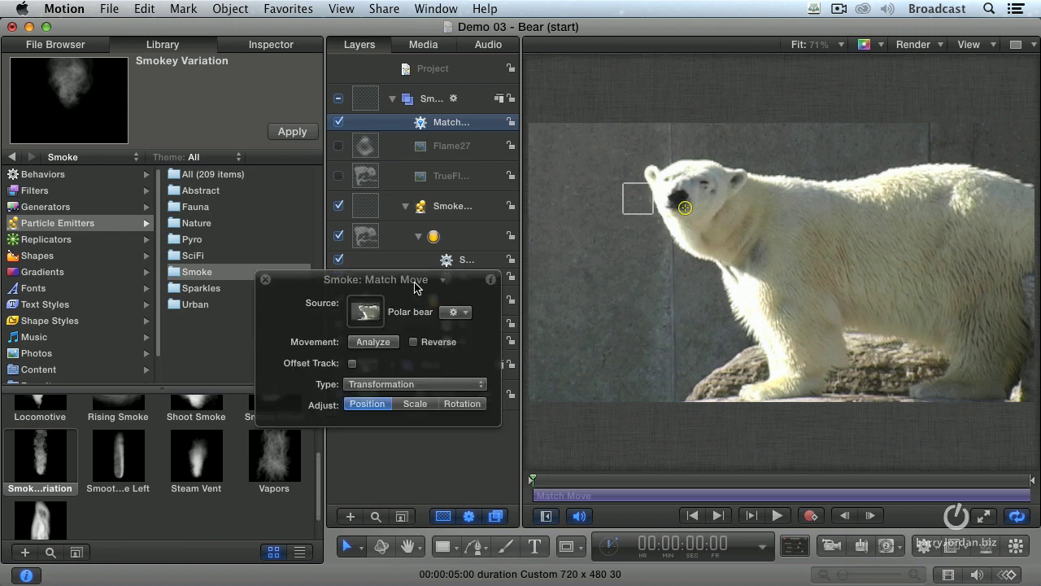
pyautogui.moveTo(415, 285); pyautogui.dragTo(503, 369)
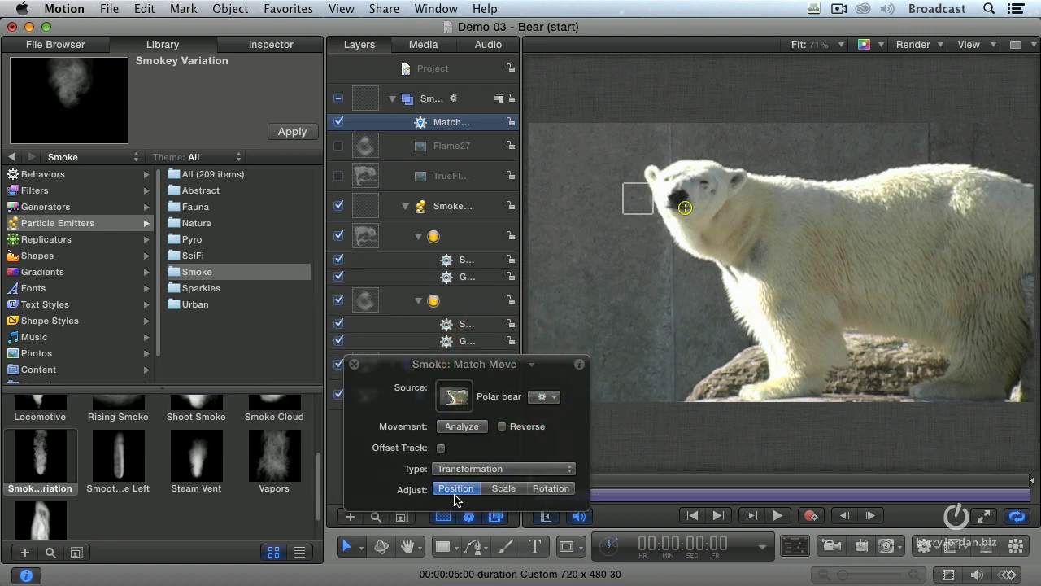
pyautogui.click(448, 429)
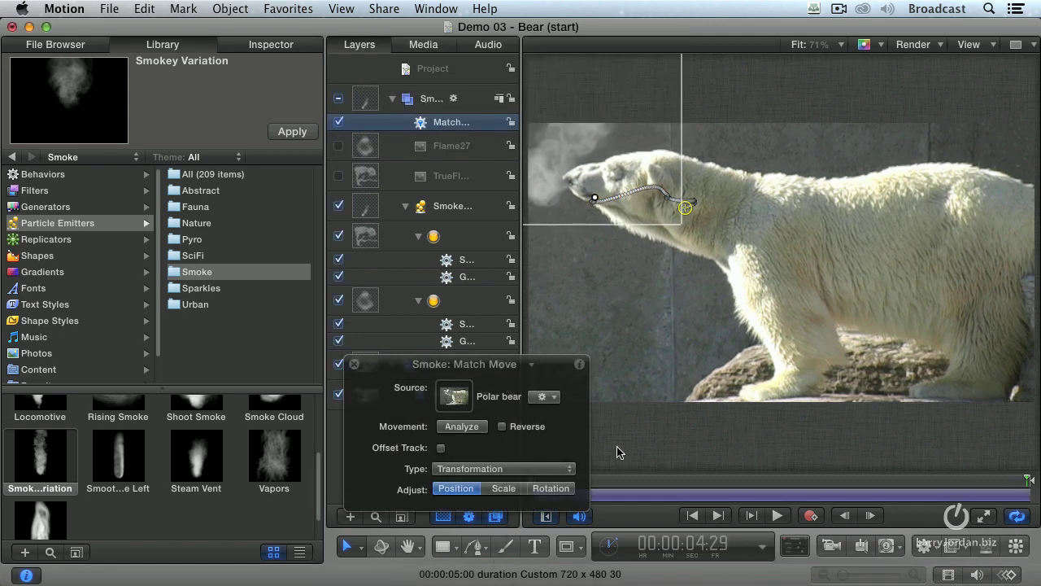
# - At the first frame, check the smoke, then nudge the Smoke group right to about X -100, Y 54 px
pyautogui.click(355, 366)
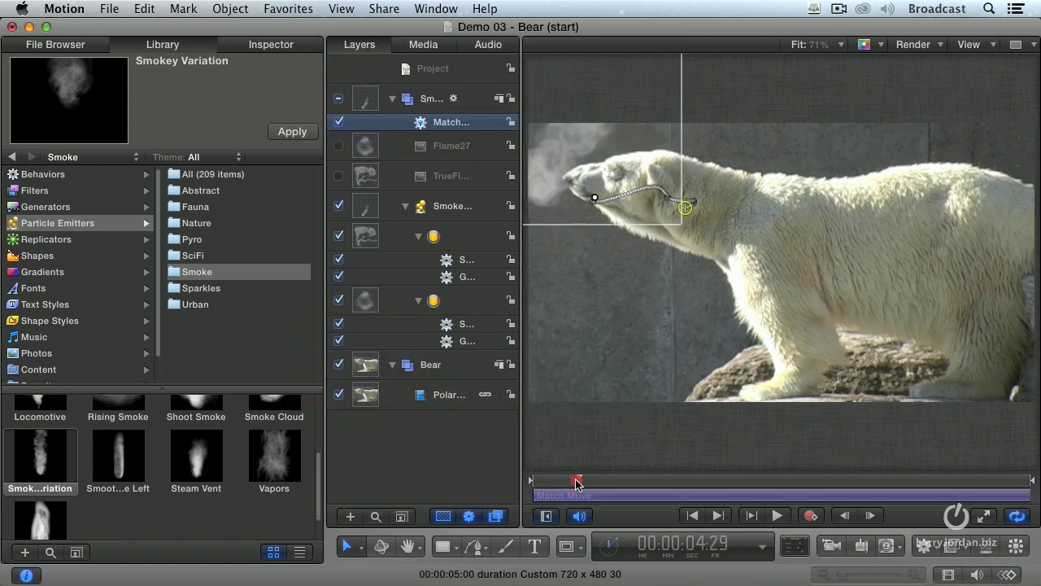
pyautogui.press('Home')
pyautogui.click(495, 481)
pyautogui.click(465, 456)
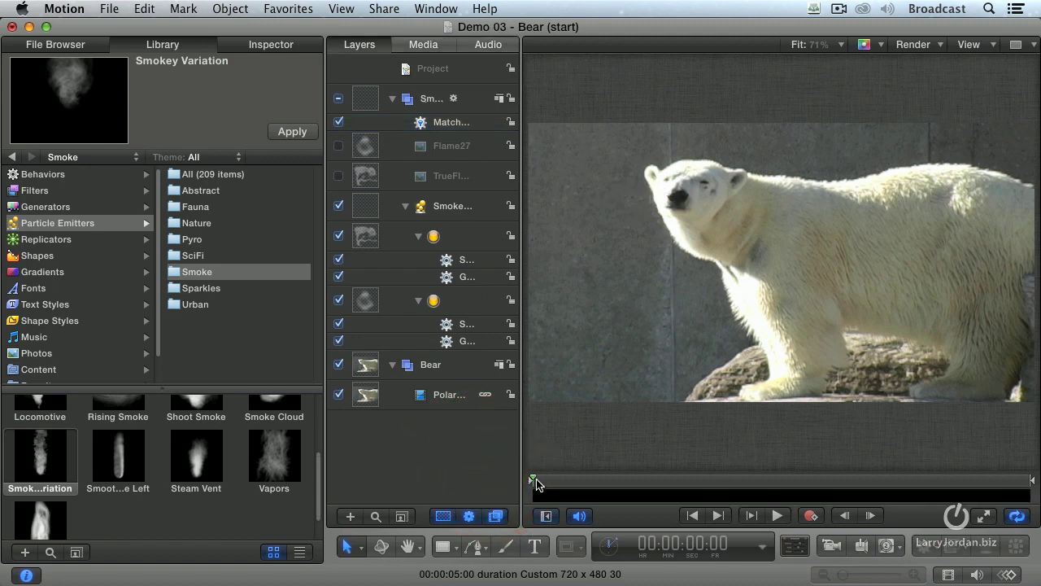
pyautogui.moveTo(533, 481)
pyautogui.mouseDown()
pyautogui.moveTo(586, 483)
pyautogui.moveTo(515, 480)
pyautogui.mouseUp()
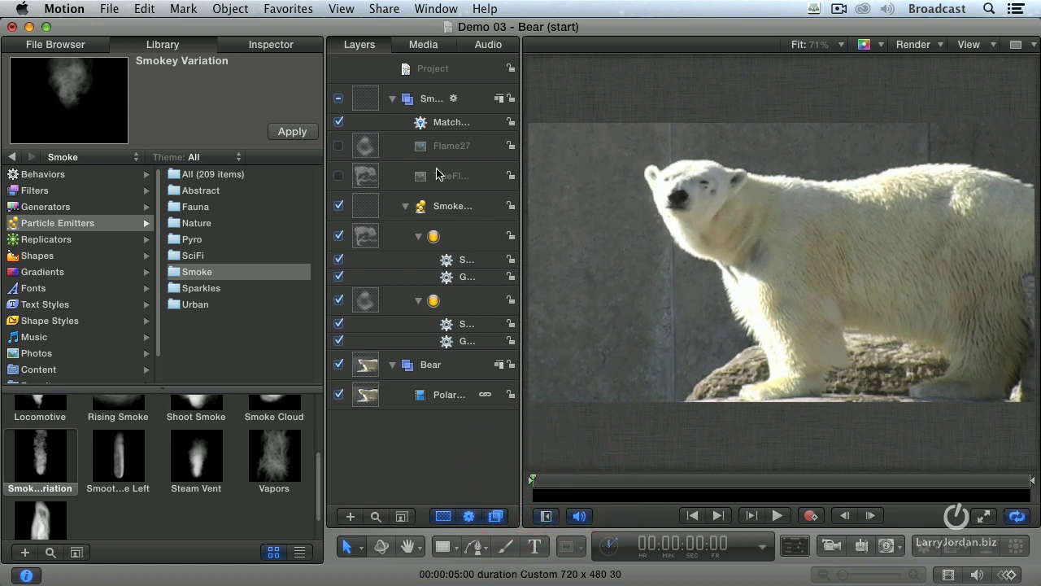
pyautogui.click(431, 99)
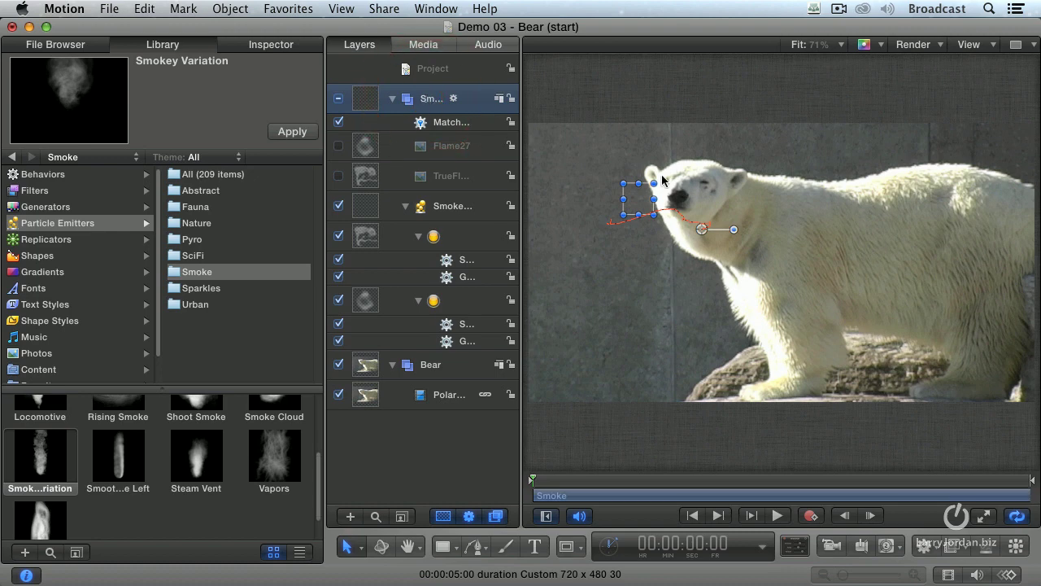
pyautogui.moveTo(697, 235); pyautogui.dragTo(720, 231)
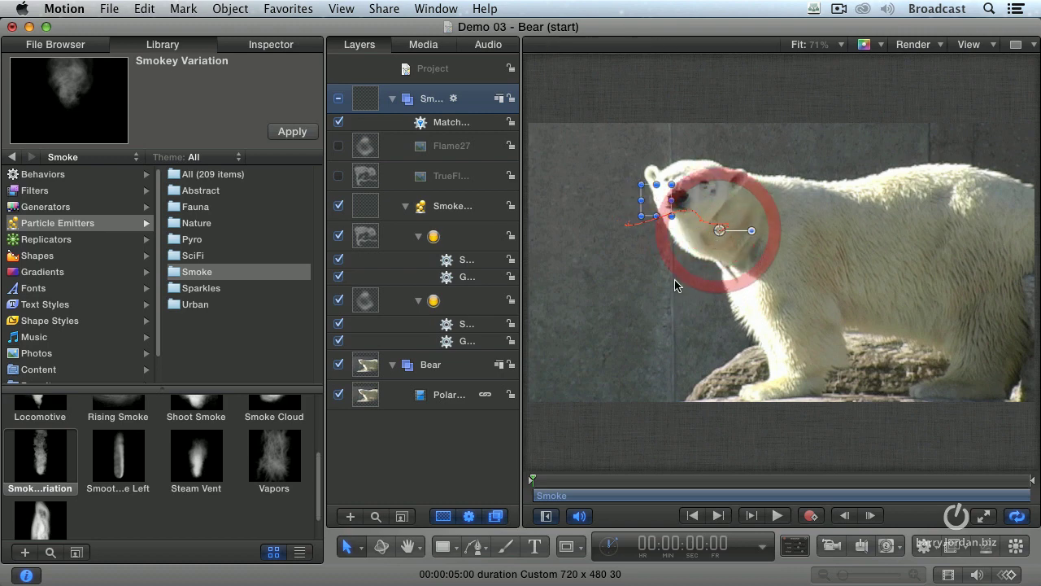
pyautogui.click(503, 482)
pyautogui.click(465, 468)
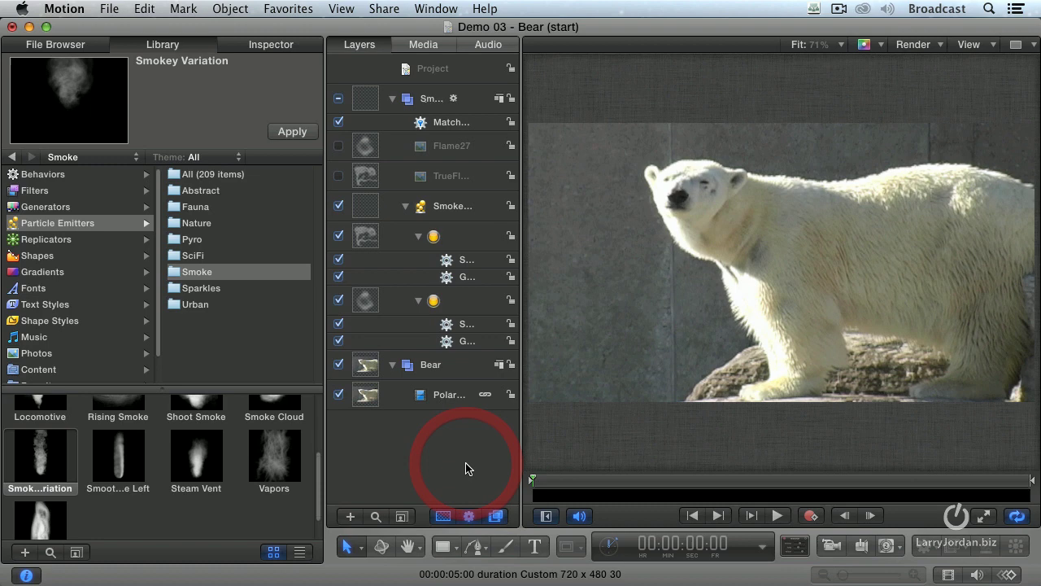
pyautogui.press('space')
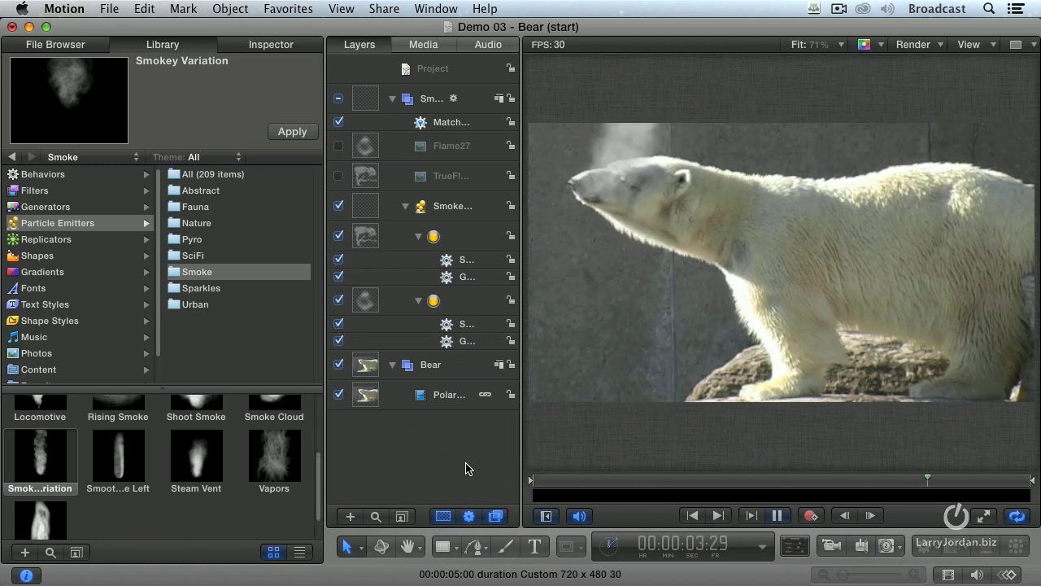
pyautogui.press('space')
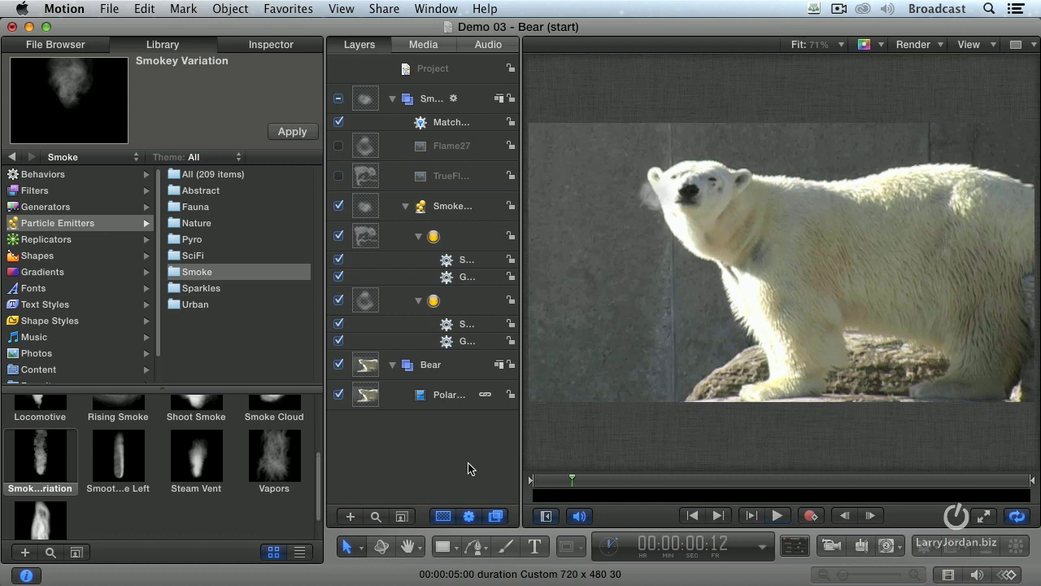
pyautogui.moveTo(650, 484); pyautogui.dragTo(722, 488)
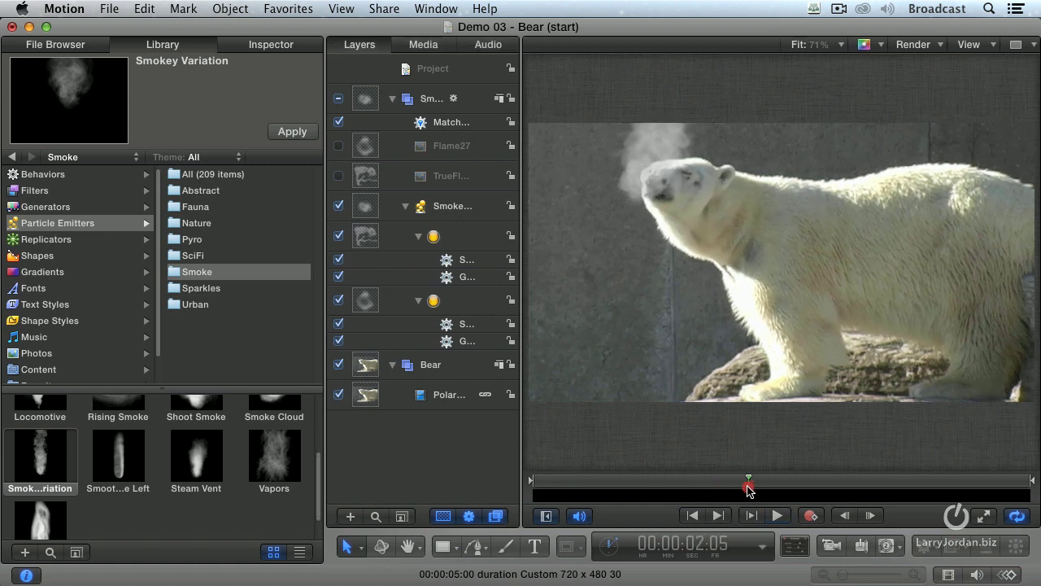
pyautogui.moveTo(748, 489); pyautogui.dragTo(722, 490)
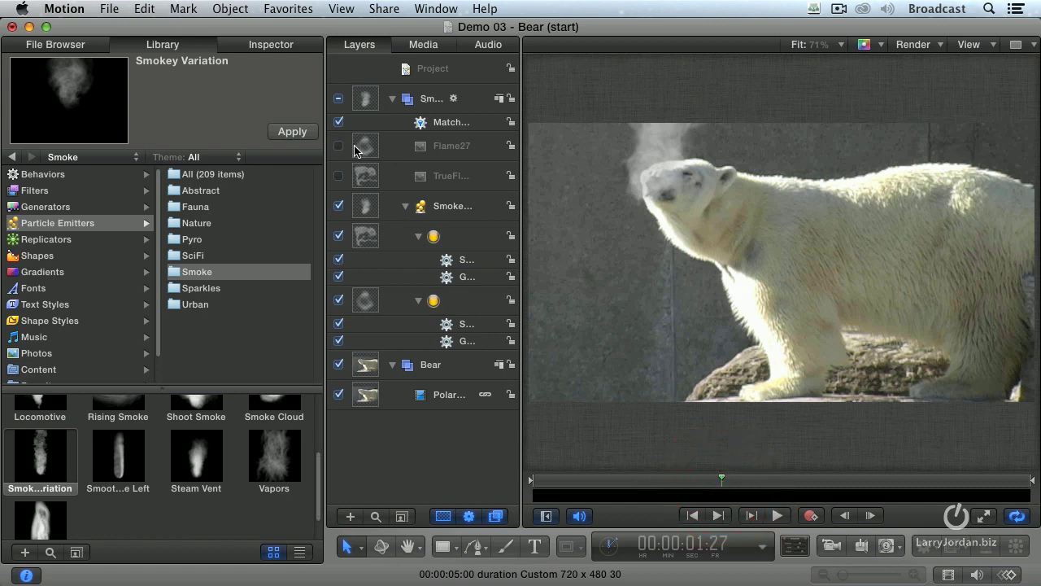
# - Set the Smokey Variation emitter's emission angle to 180° so the breath blows out to the left
pyautogui.click(418, 209)
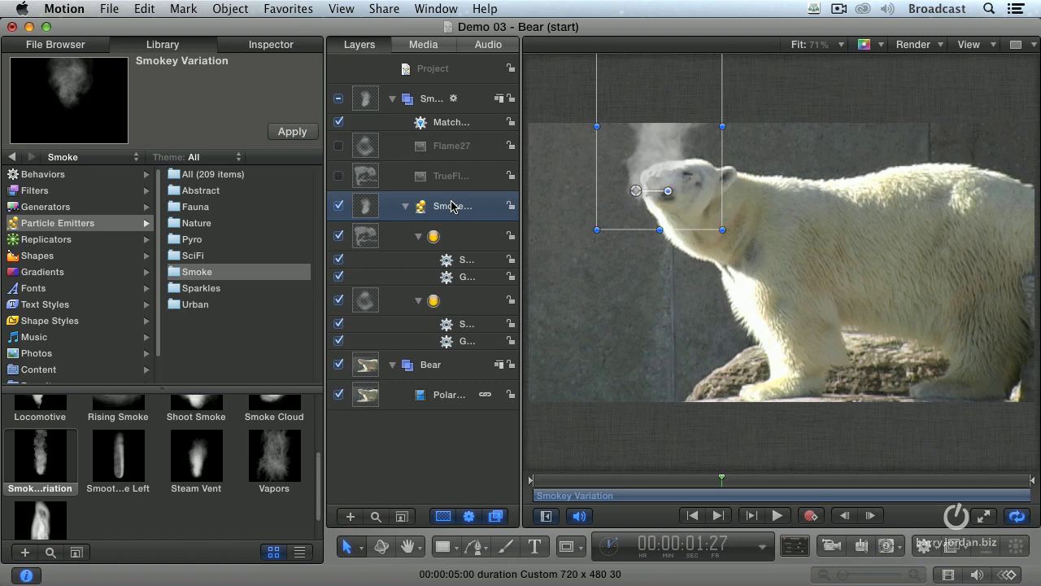
pyautogui.press('F7')
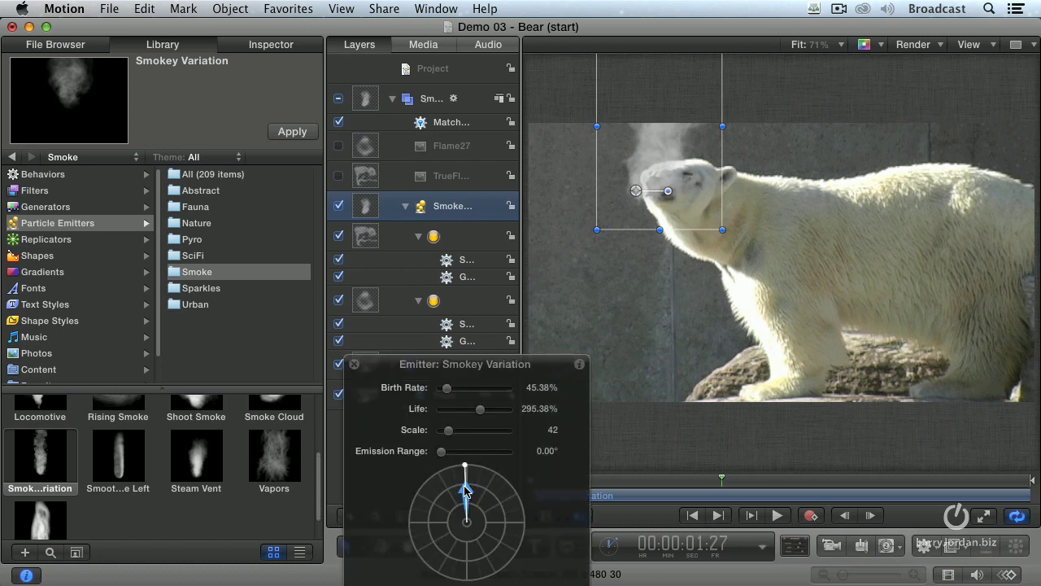
pyautogui.moveTo(466, 492); pyautogui.dragTo(415, 527)
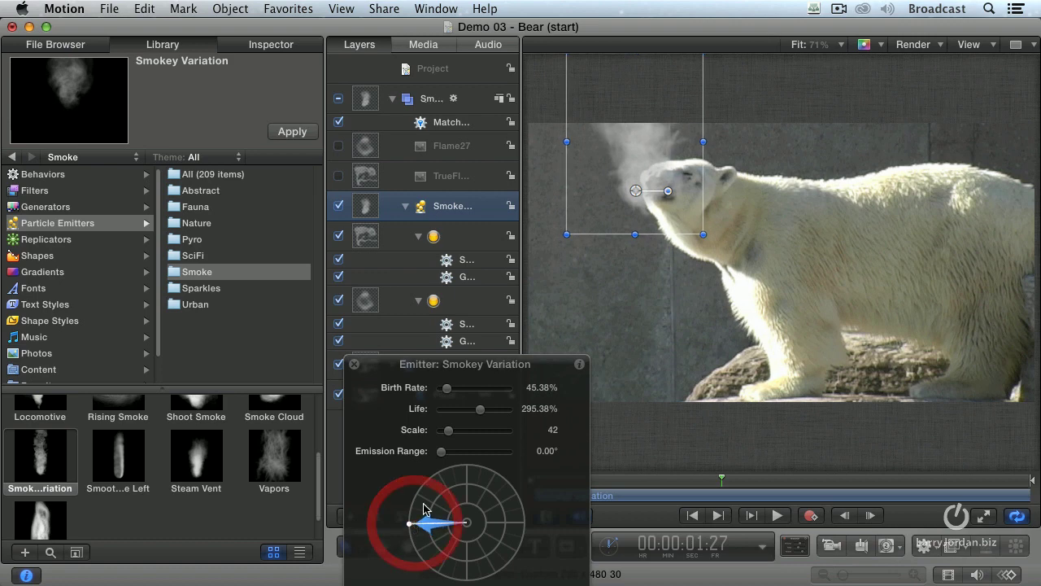
pyautogui.click(354, 364)
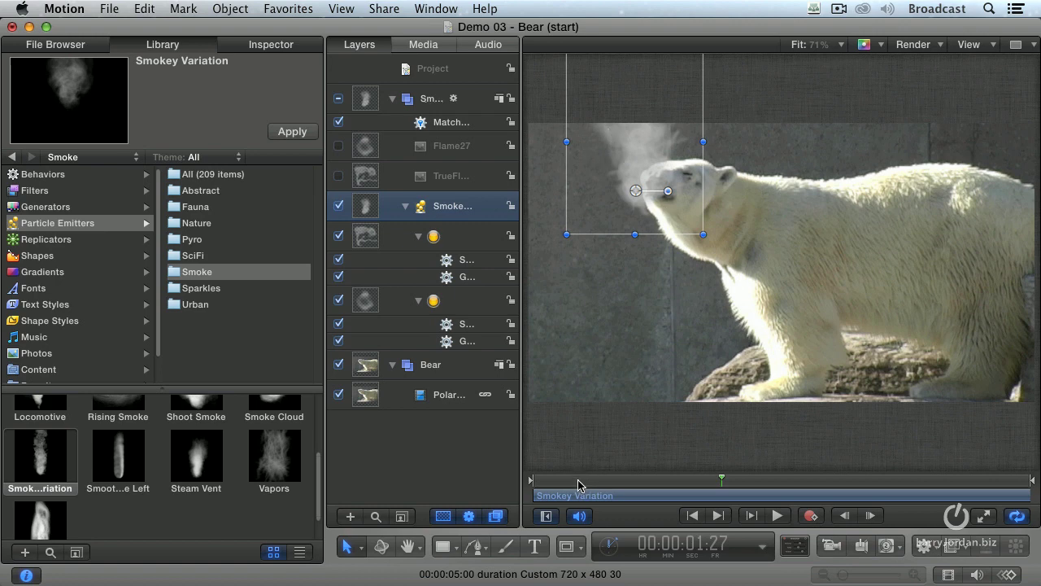
pyautogui.moveTo(584, 485); pyautogui.dragTo(489, 485)
pyautogui.press('space')
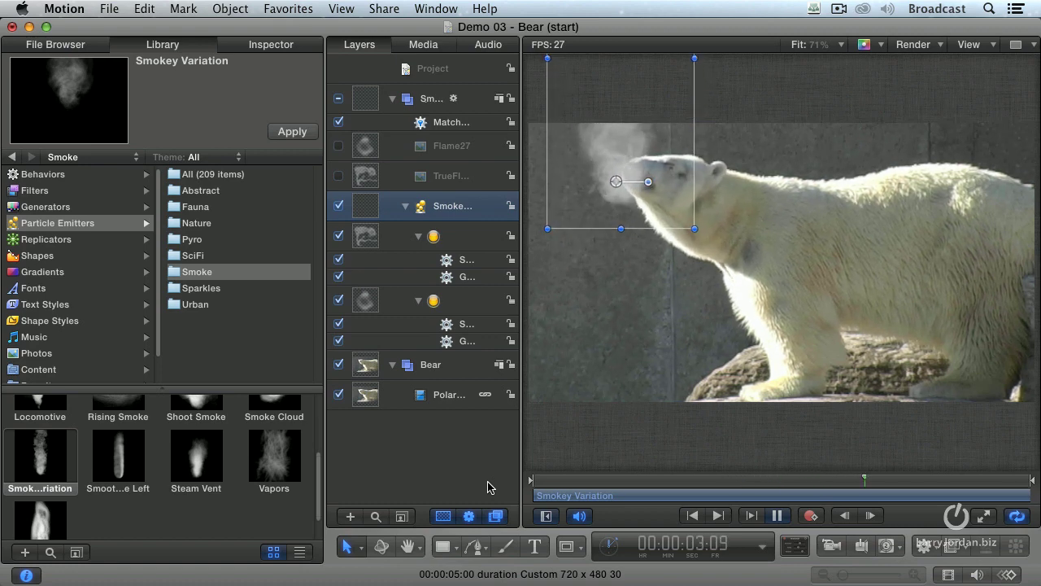
pyautogui.press('space')
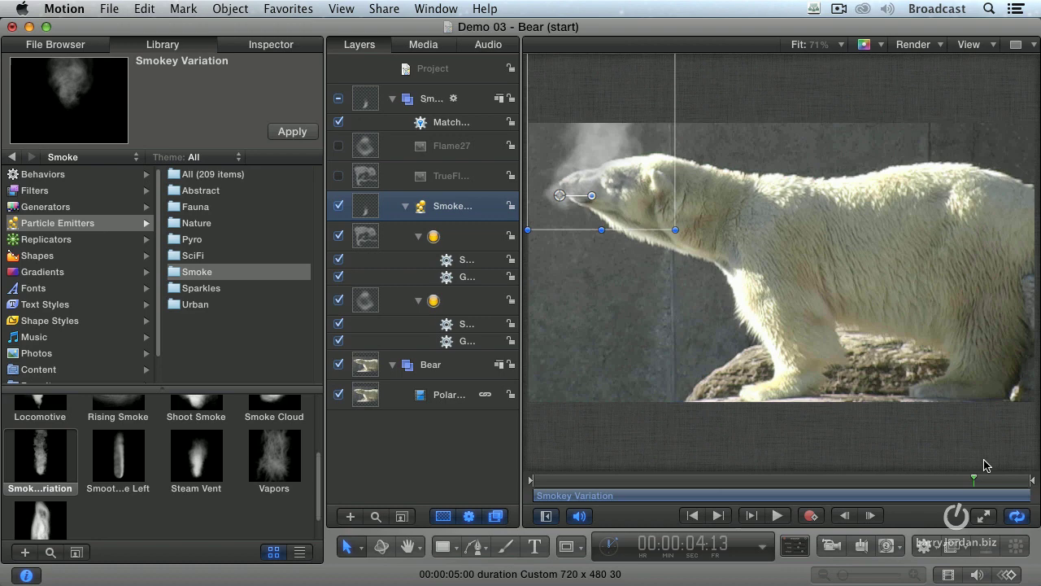
pyautogui.moveTo(975, 482); pyautogui.dragTo(1023, 481)
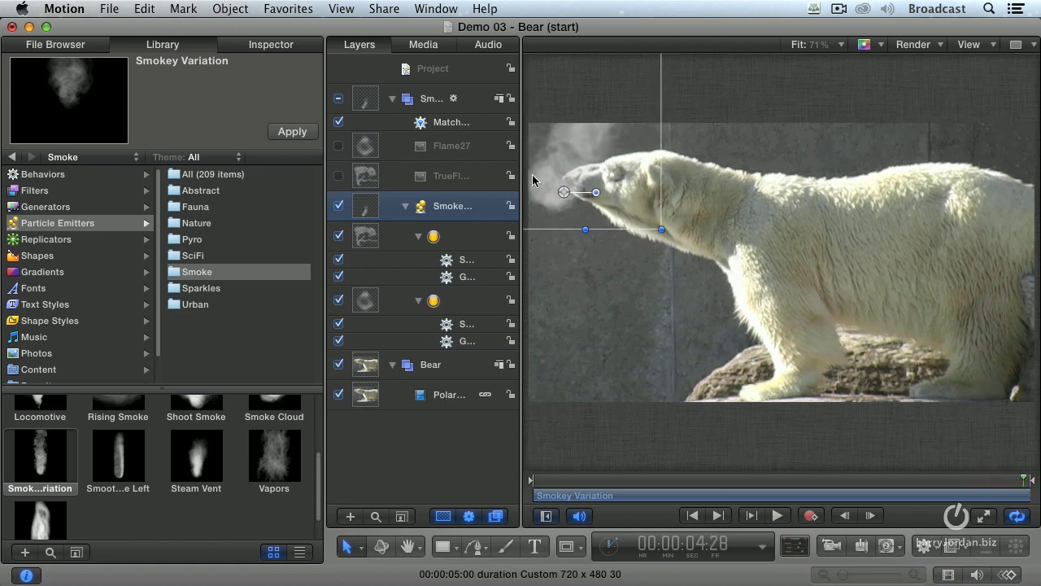